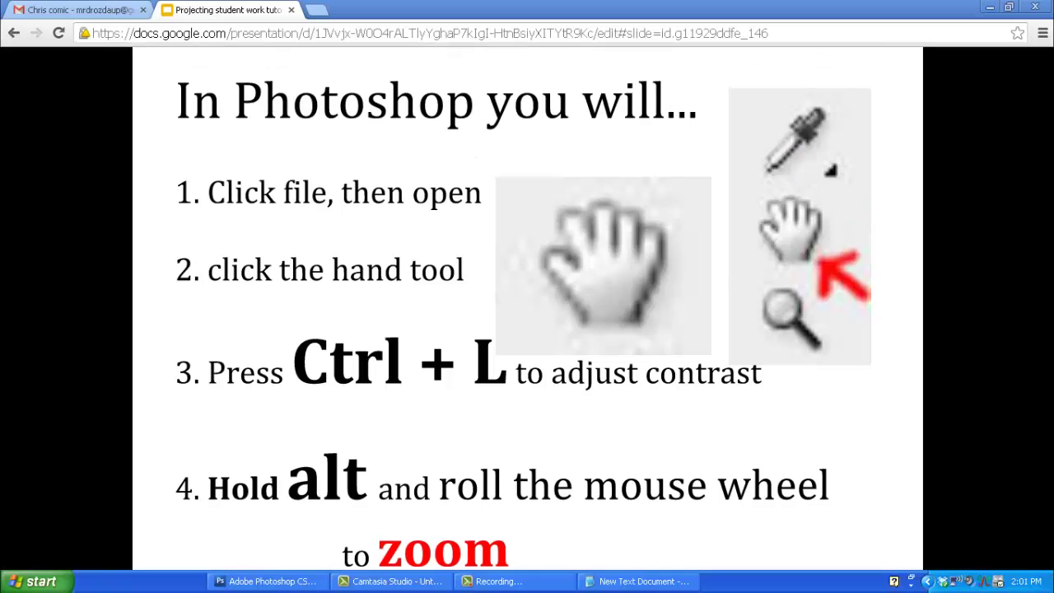
pyautogui.press('Escape')
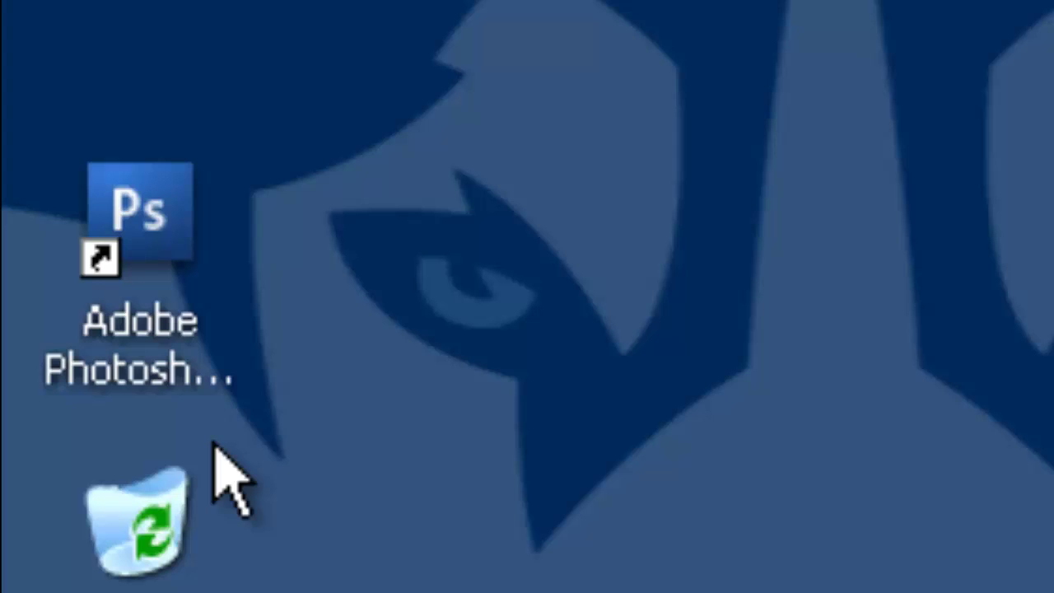
# Launch Photoshop and open the photographed rectangular prism surface area worksheet
pyautogui.click(177, 387)
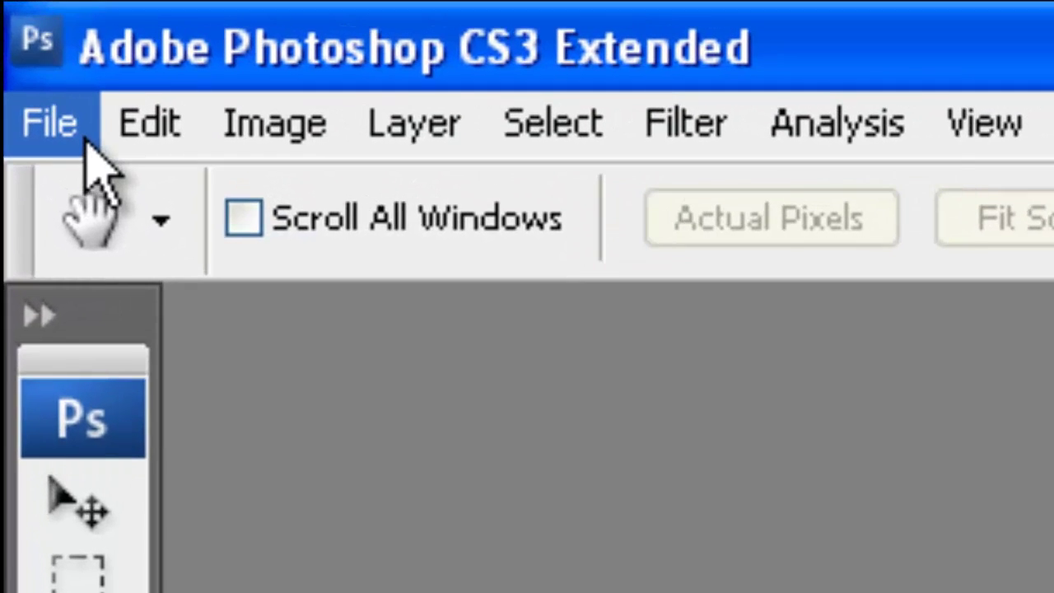
pyautogui.click(17, 30)
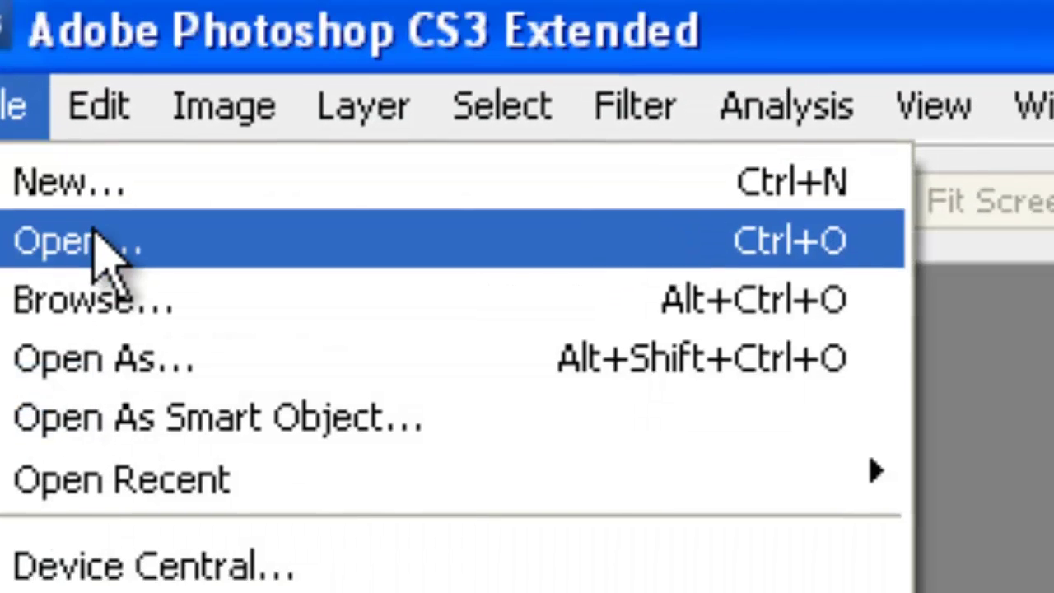
pyautogui.click(136, 260)
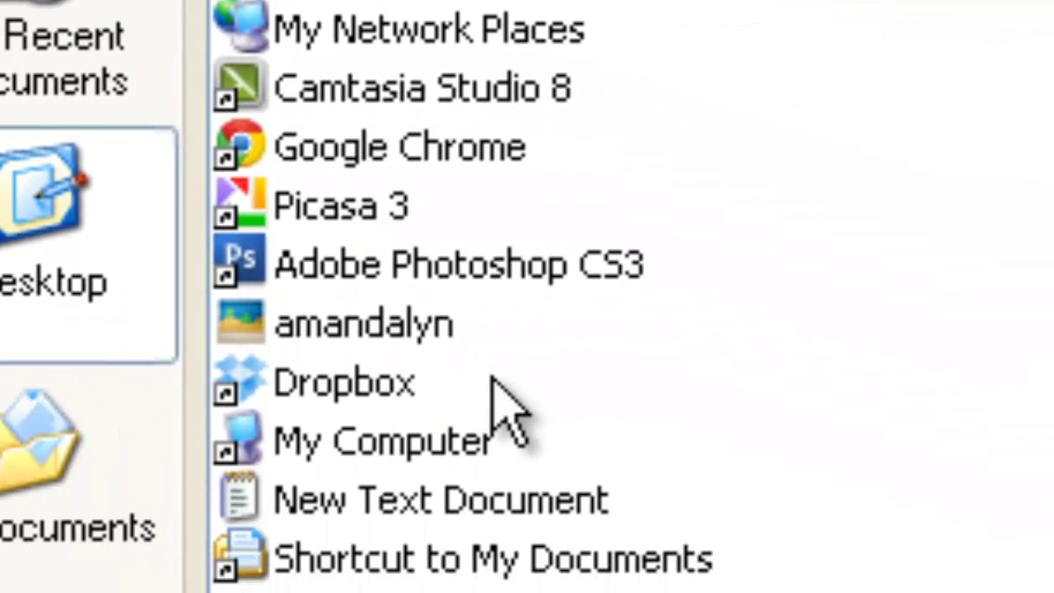
pyautogui.doubleClick(431, 333)
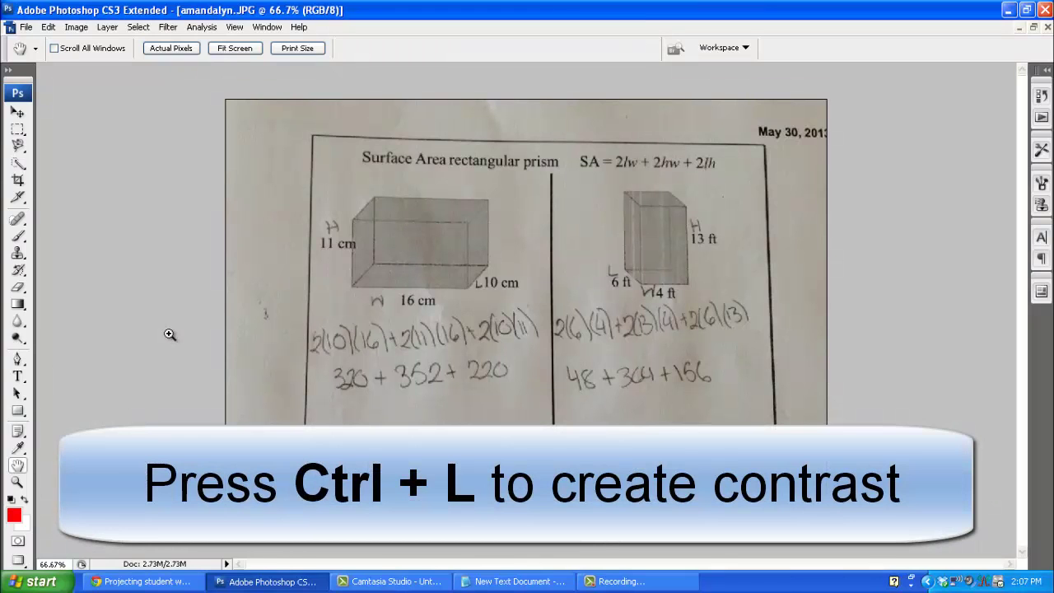
# Set the worksheet's Levels input range to 111 (black) and 162 (white)
pyautogui.hotkey('ctrl', 'l')
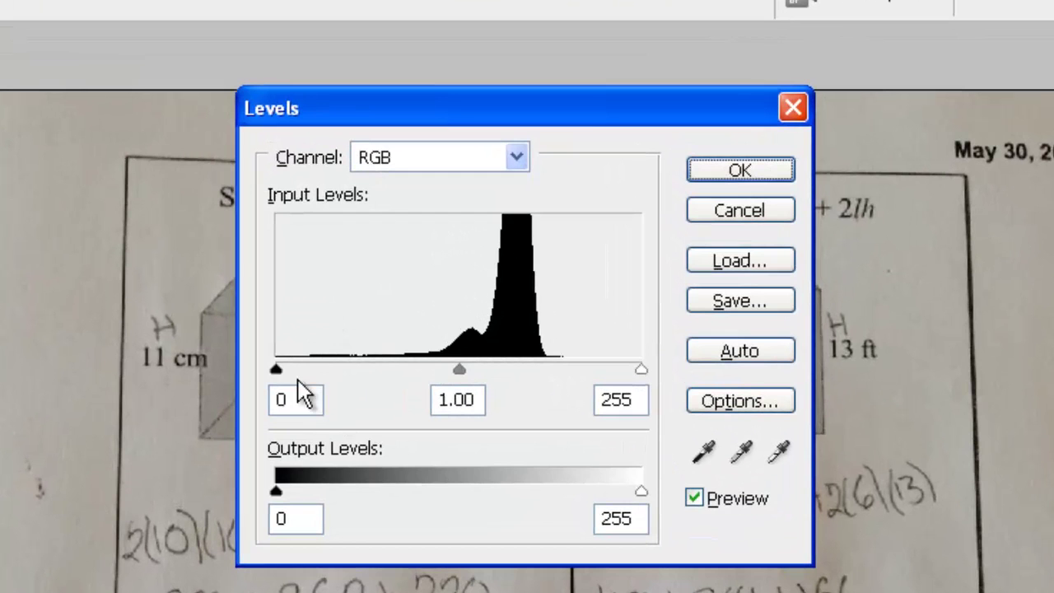
pyautogui.moveTo(278, 372); pyautogui.dragTo(332, 372)
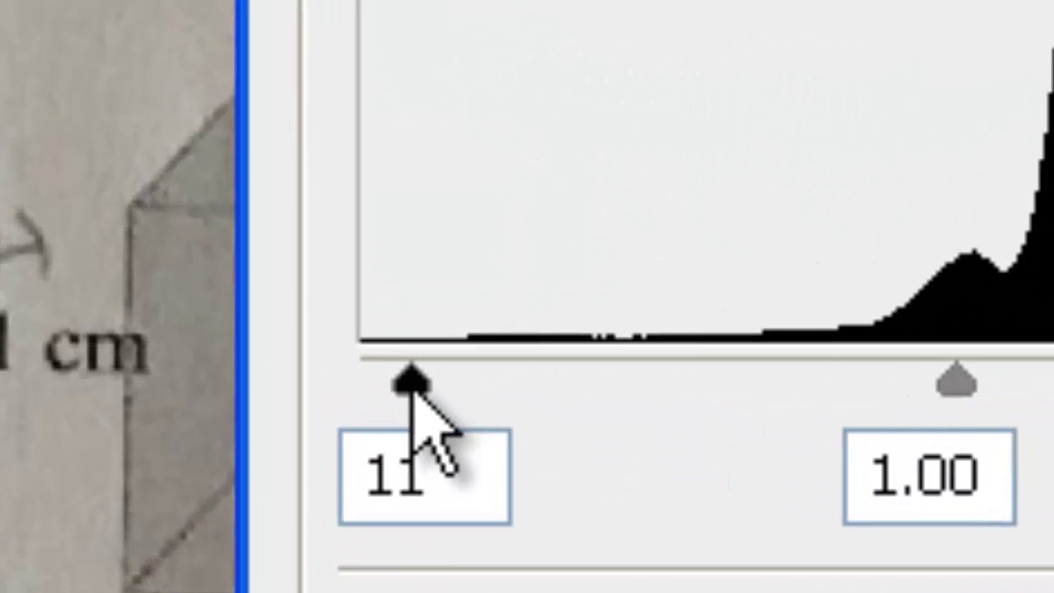
pyautogui.moveTo(537, 376); pyautogui.dragTo(822, 385)
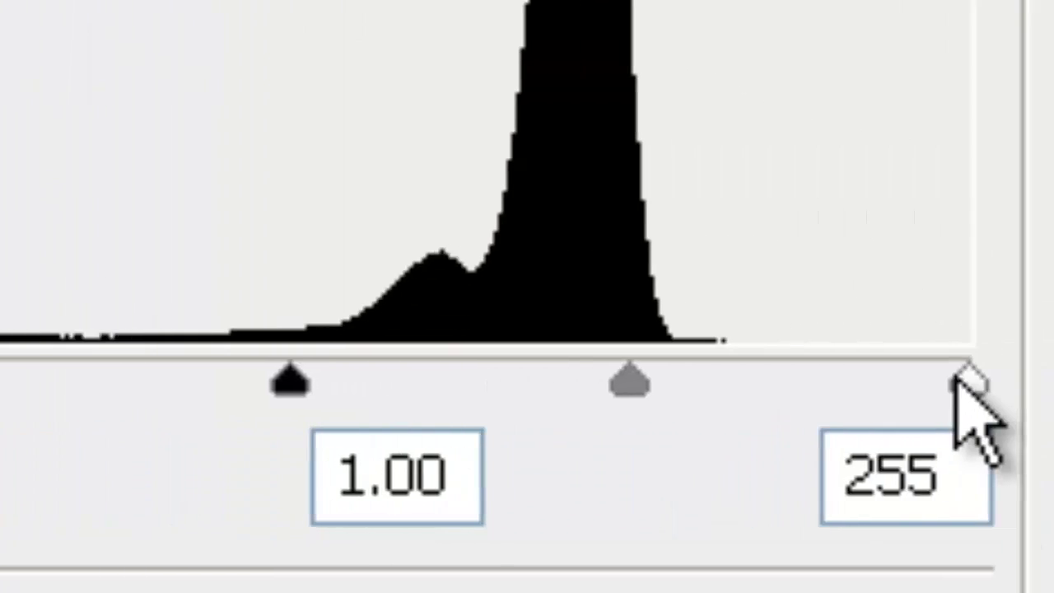
pyautogui.moveTo(969, 418); pyautogui.dragTo(455, 387)
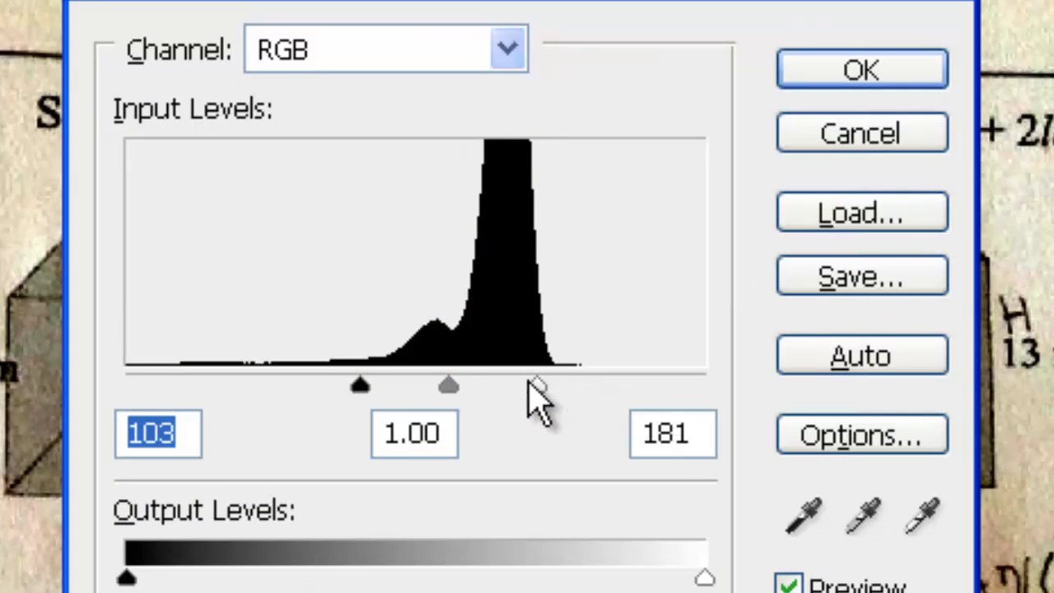
pyautogui.moveTo(529, 384); pyautogui.dragTo(494, 384)
pyautogui.moveTo(359, 387); pyautogui.dragTo(378, 388)
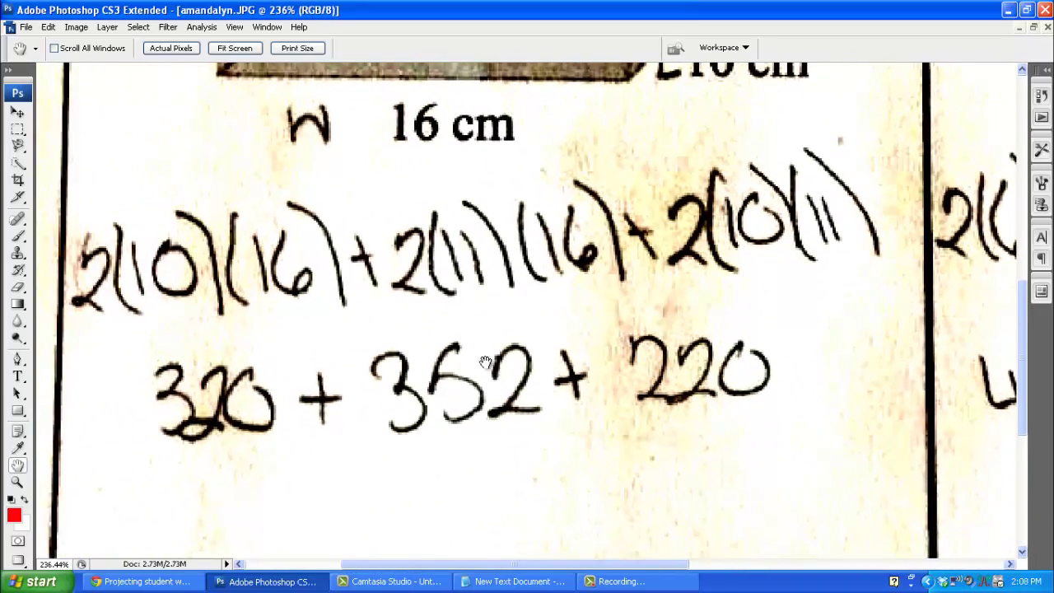
# Pan through the handwritten work to the 16 cm label and the SA = 892 answer
pyautogui.moveTo(416, 357); pyautogui.dragTo(459, 407)
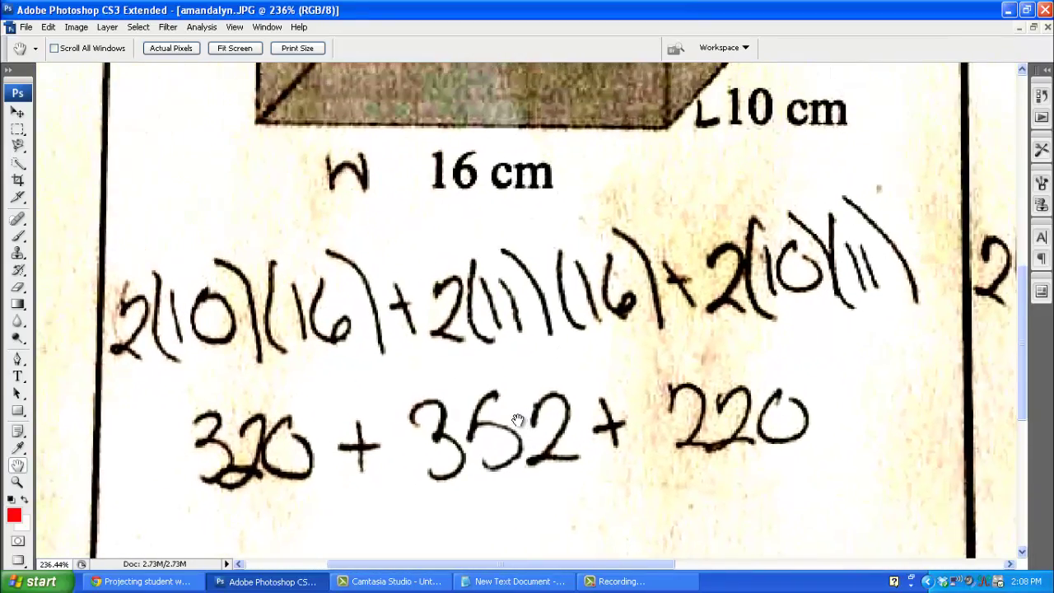
pyautogui.moveTo(529, 418); pyautogui.dragTo(461, 200)
pyautogui.moveTo(527, 321); pyautogui.dragTo(478, 223)
pyautogui.scroll(-6, 490, 262)
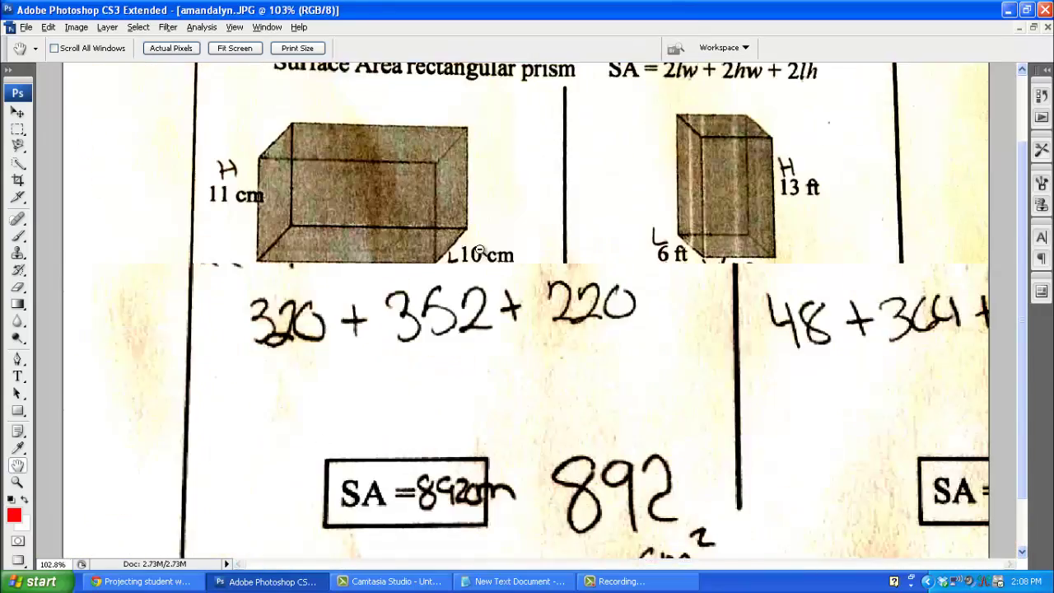
pyautogui.scroll(3, 479, 286)
pyautogui.scroll(-1, 416, 288)
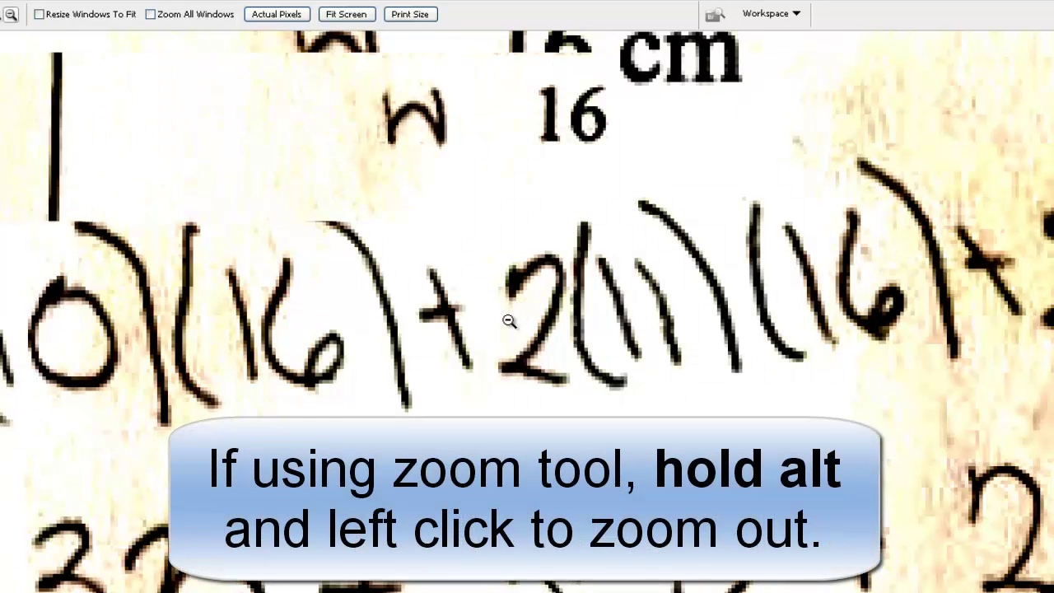
# Zoom back out to view the whole worksheet page
pyautogui.keyDown('alt'); pyautogui.click(545, 324); pyautogui.keyUp('alt')
pyautogui.keyDown('alt'); pyautogui.click(541, 319); pyautogui.keyUp('alt')
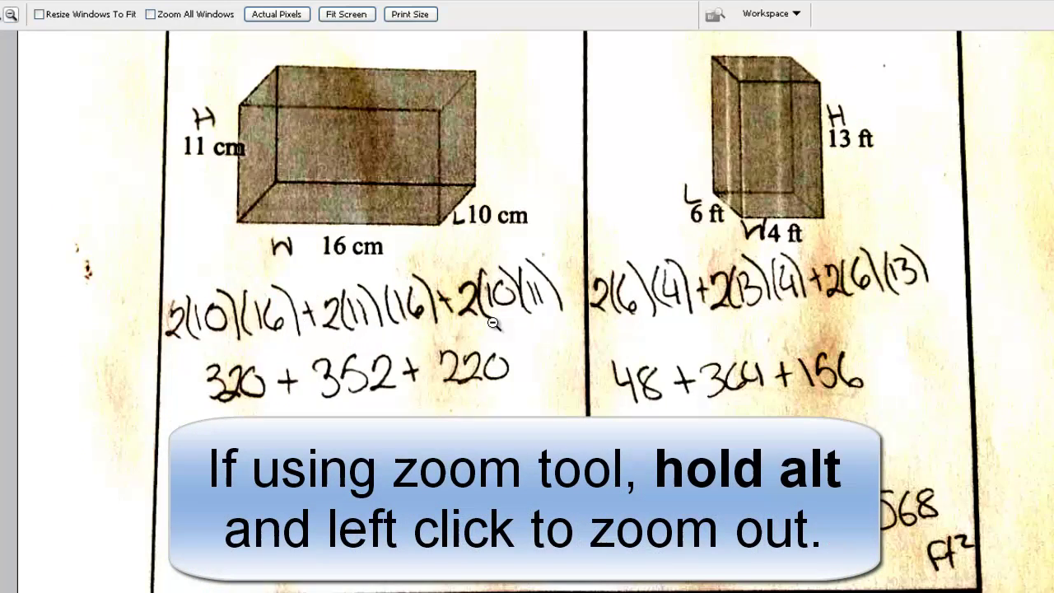
pyautogui.keyDown('alt'); pyautogui.click(492, 324); pyautogui.keyUp('alt')
pyautogui.keyDown('alt'); pyautogui.click(493, 325); pyautogui.keyUp('alt')
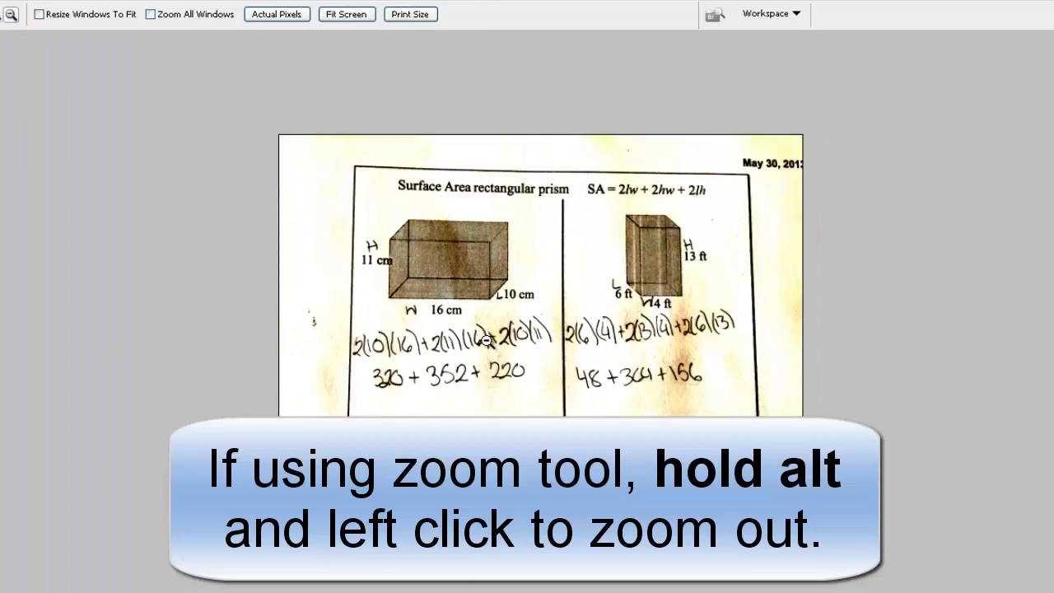
pyautogui.click(486, 339)
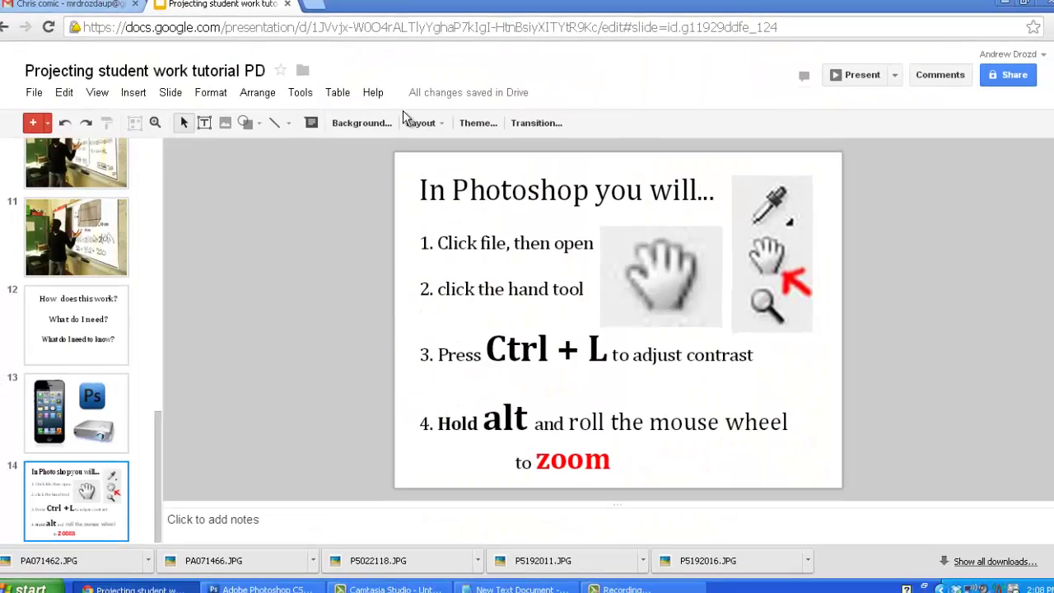
# Save the comic image from the Chris comic email to the Desktop as 'chris comic'
pyautogui.click(111, 10)
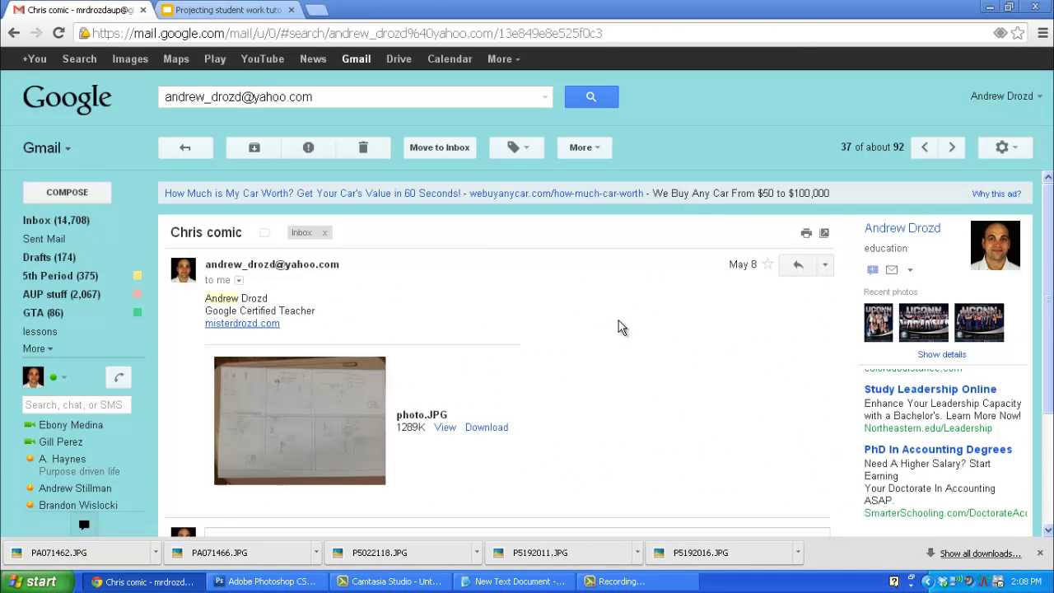
pyautogui.scroll(-1, 616, 332)
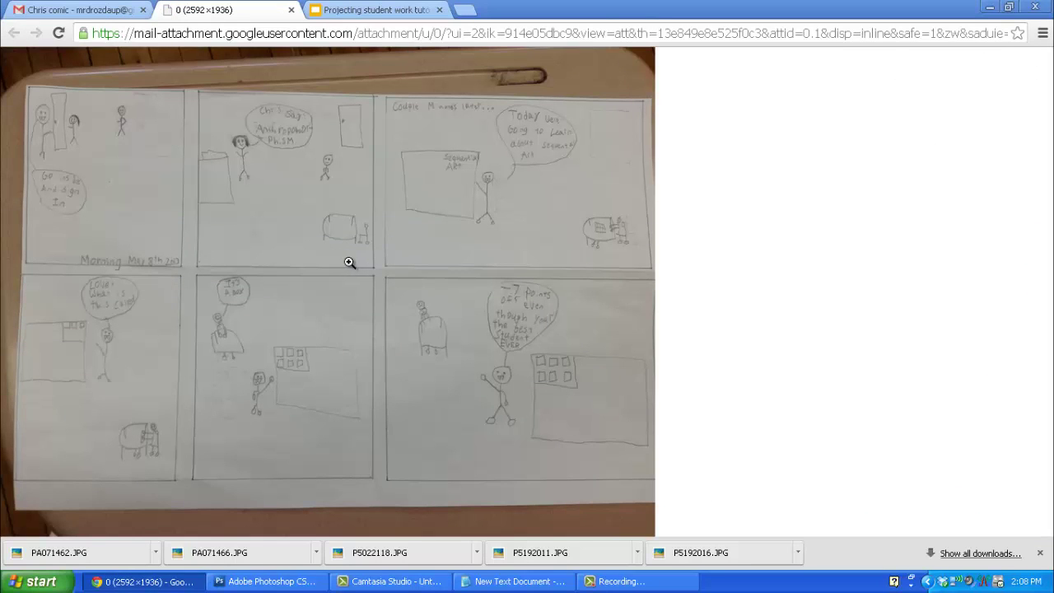
pyautogui.rightClick(251, 205)
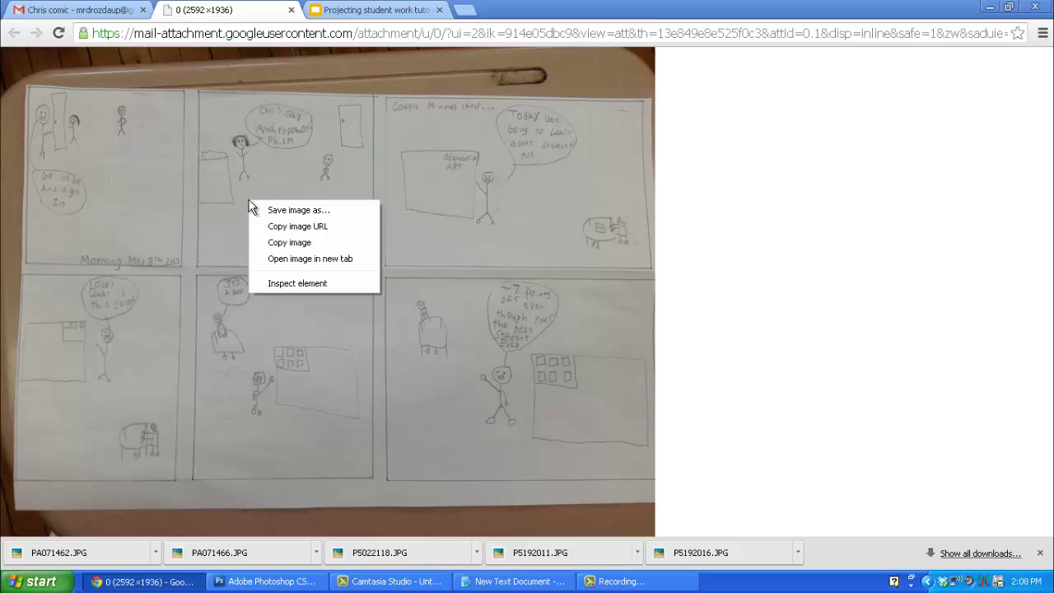
pyautogui.click(262, 209)
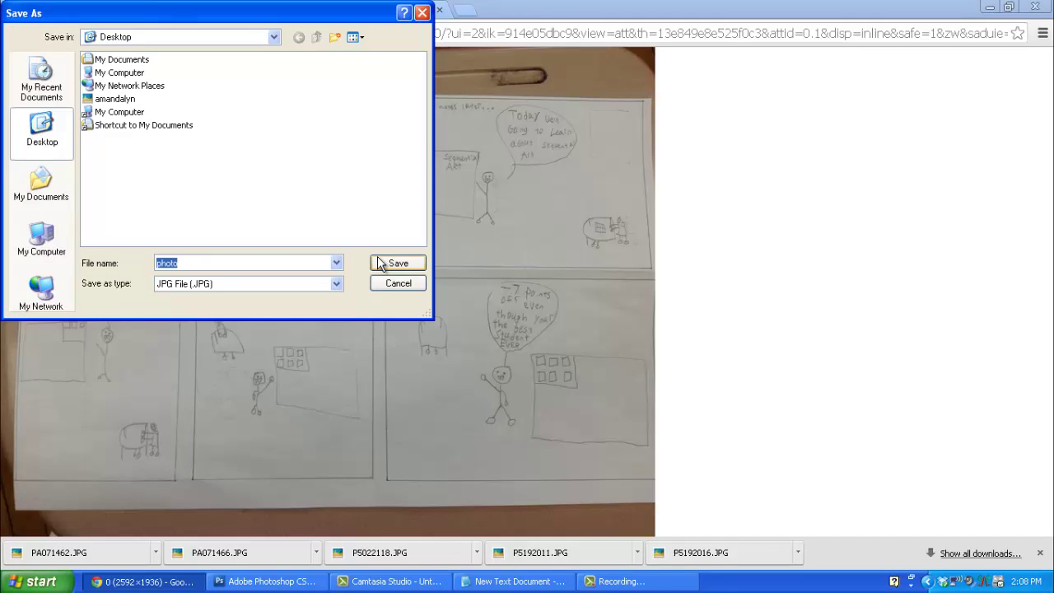
pyautogui.write('chris comic')
pyautogui.click(378, 257)
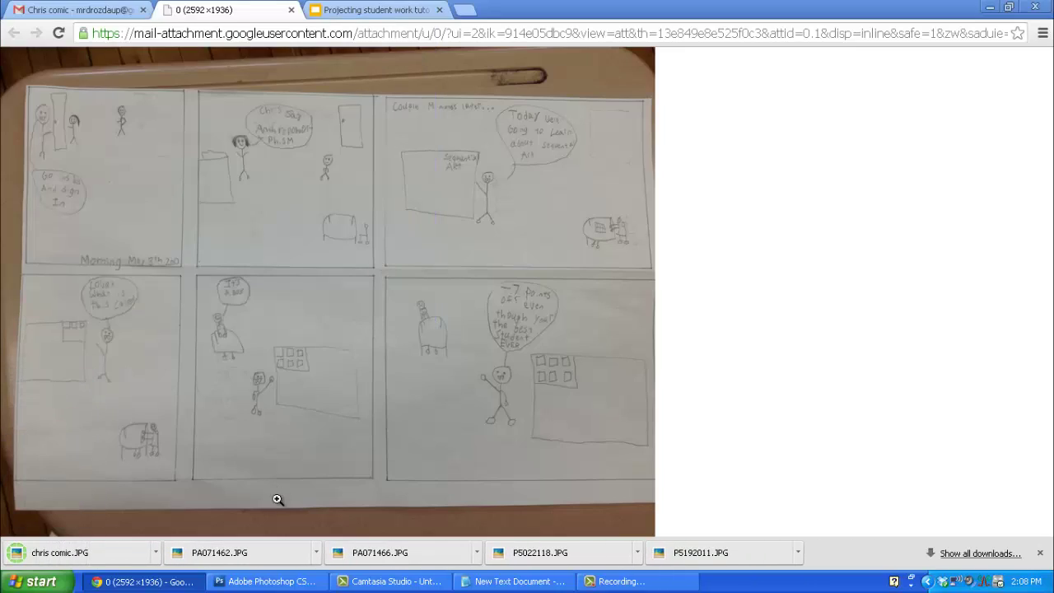
# Close the worksheet and open chris comic.JPG, bringing its lower panels into view
pyautogui.click(280, 581)
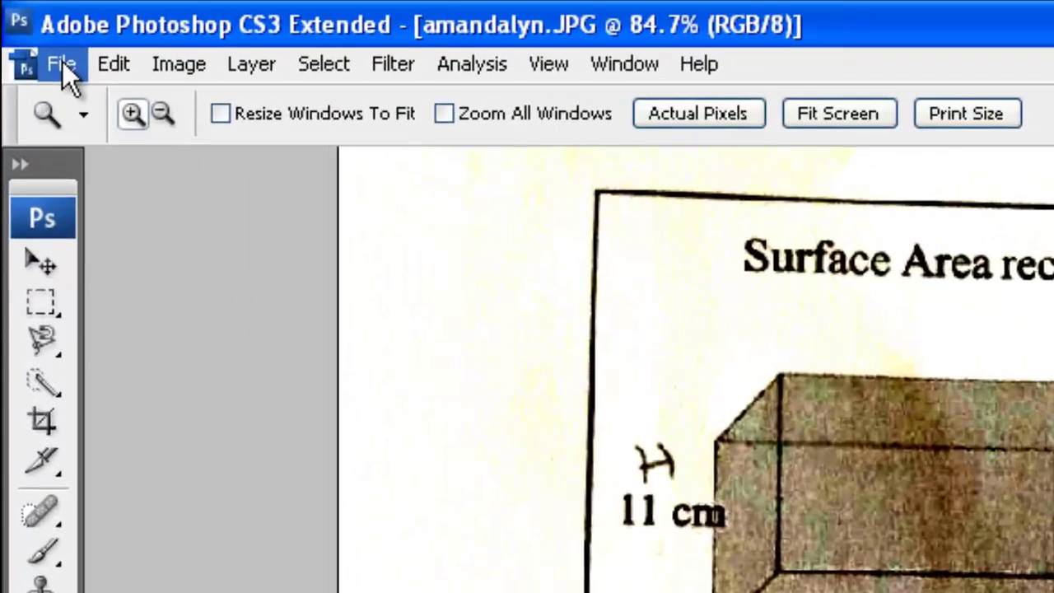
pyautogui.hotkey('ctrl', 'w')
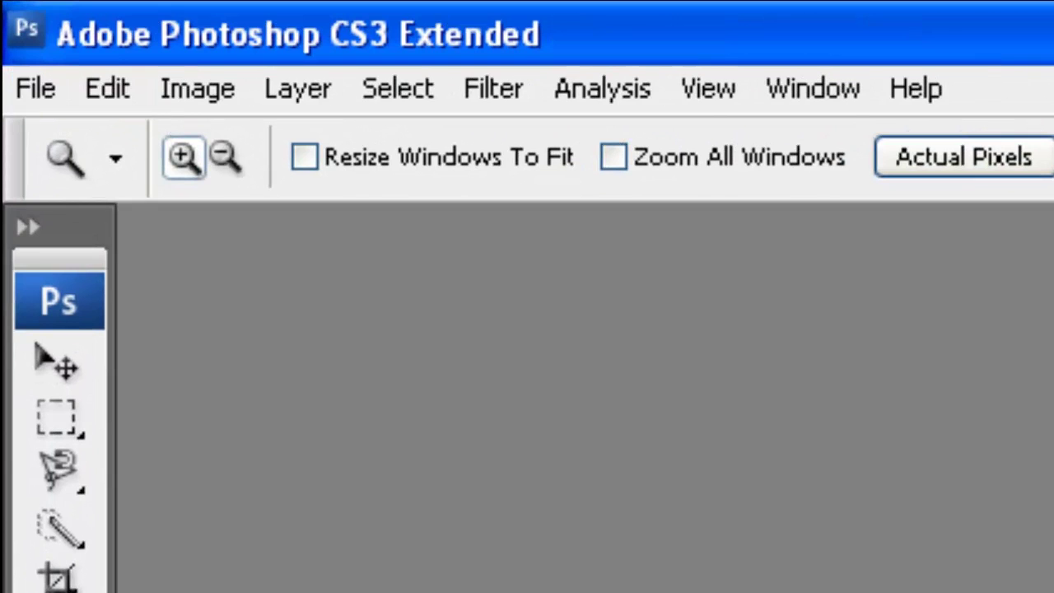
pyautogui.click(26, 89)
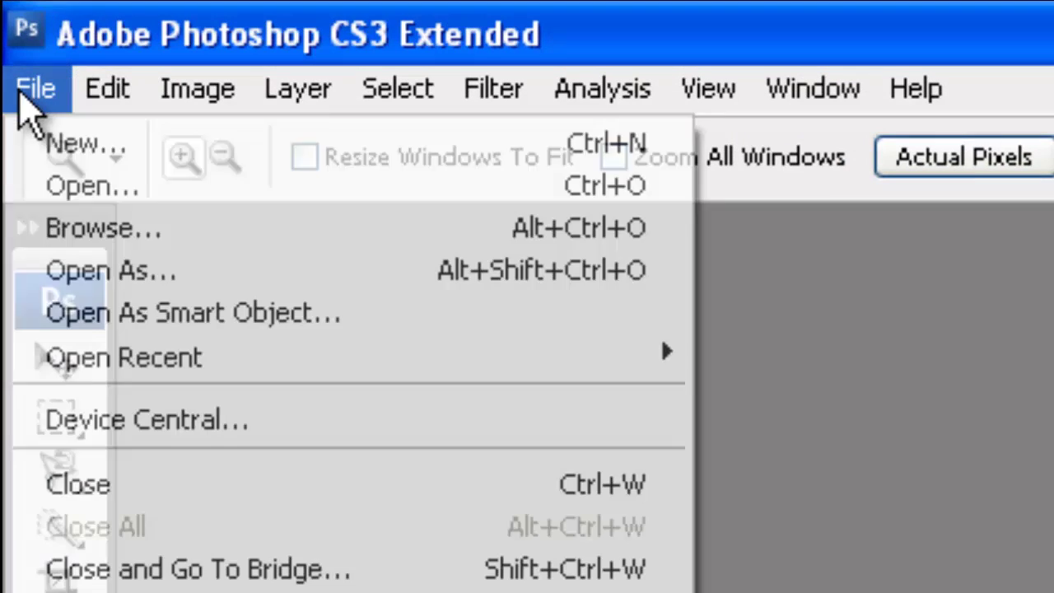
pyautogui.click(52, 184)
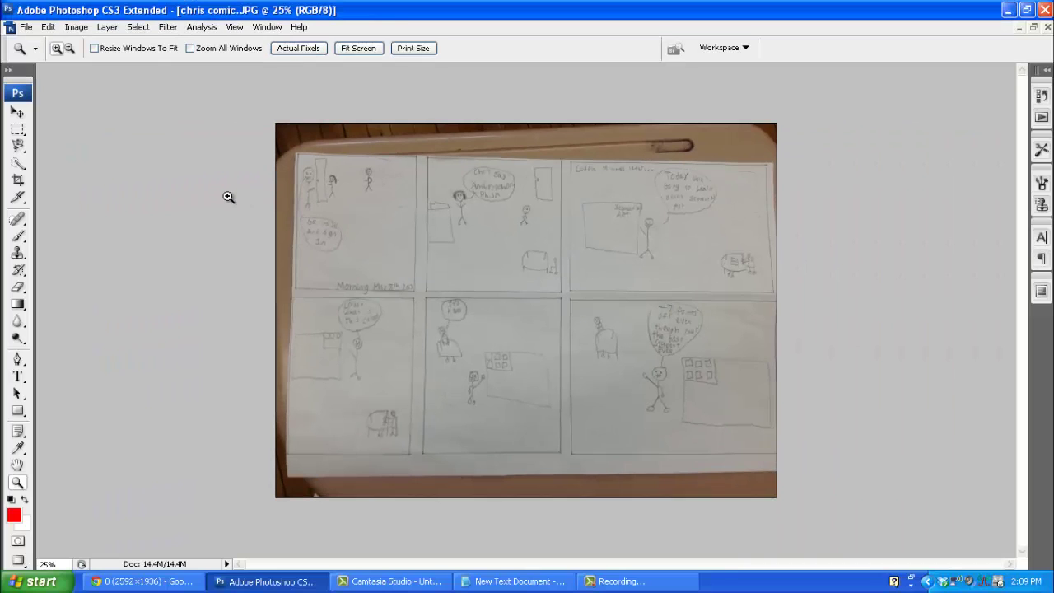
pyautogui.scroll(3, 435, 286)
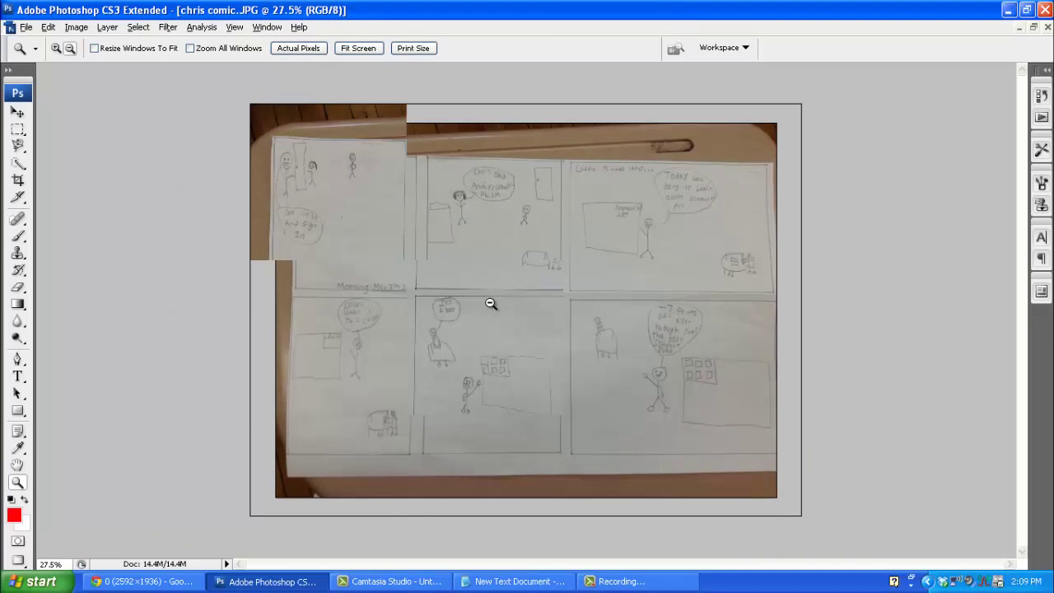
pyautogui.moveTo(396, 324); pyautogui.dragTo(409, 249)
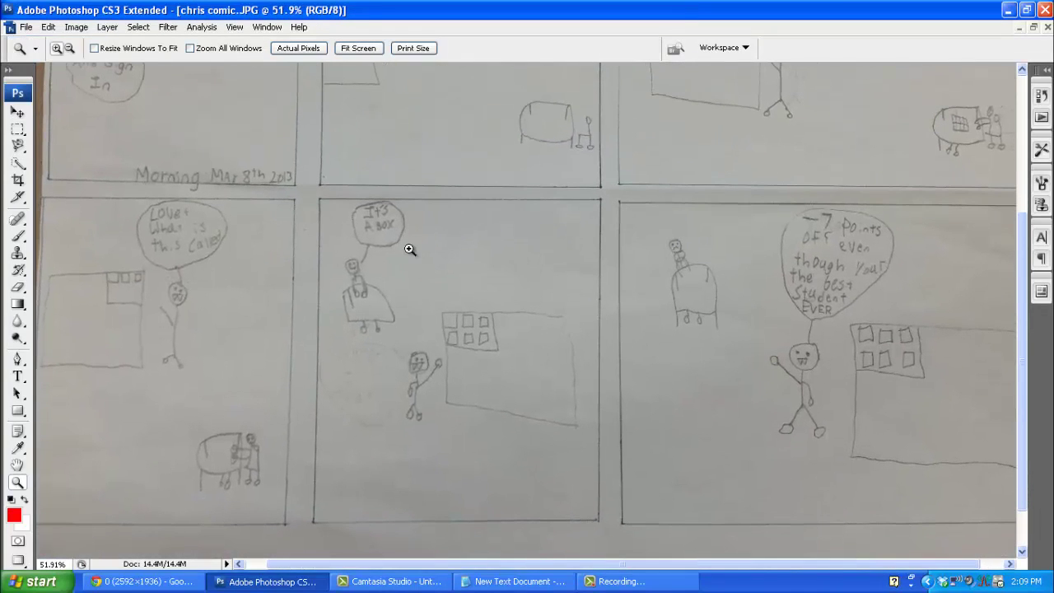
# Apply Levels to the comic with black input about 82 and white input 169
pyautogui.hotkey('ctrl', 'l')
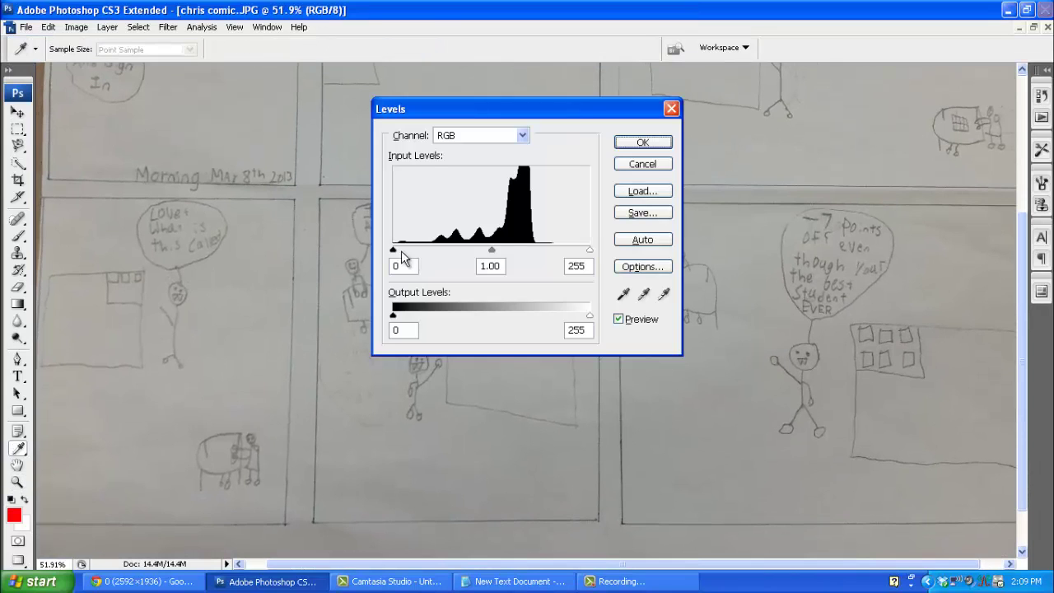
pyautogui.moveTo(393, 249); pyautogui.dragTo(453, 248)
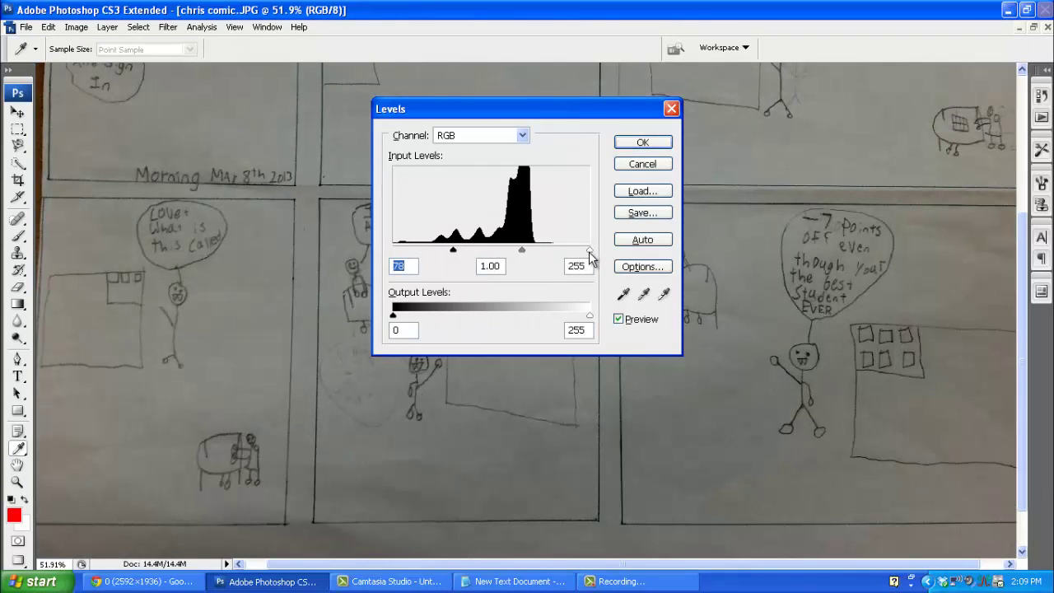
pyautogui.moveTo(590, 252); pyautogui.dragTo(523, 249)
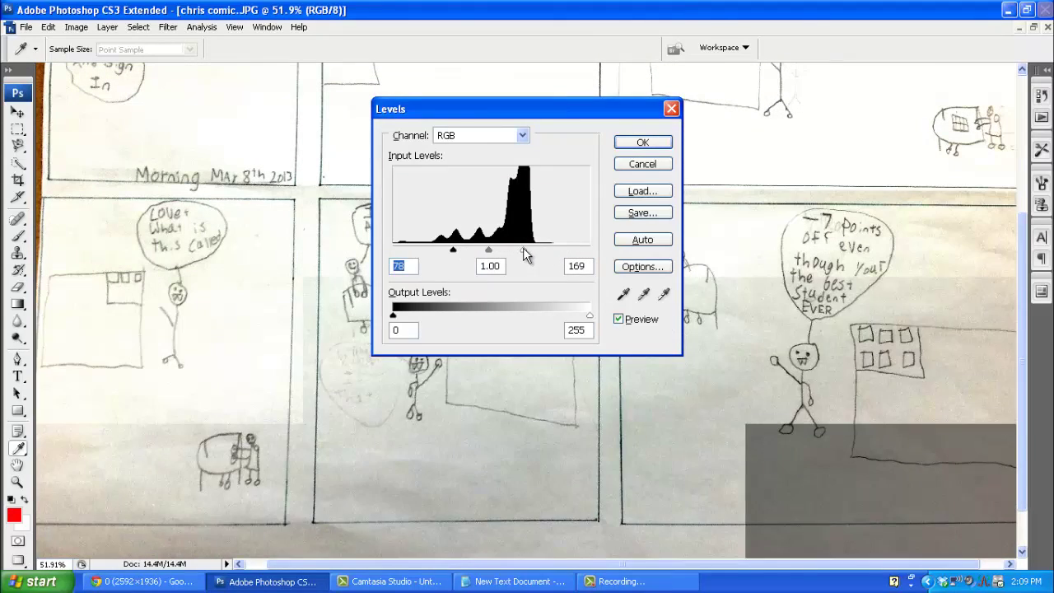
pyautogui.moveTo(457, 251); pyautogui.dragTo(463, 251)
pyautogui.click(642, 146)
pyautogui.press('z')
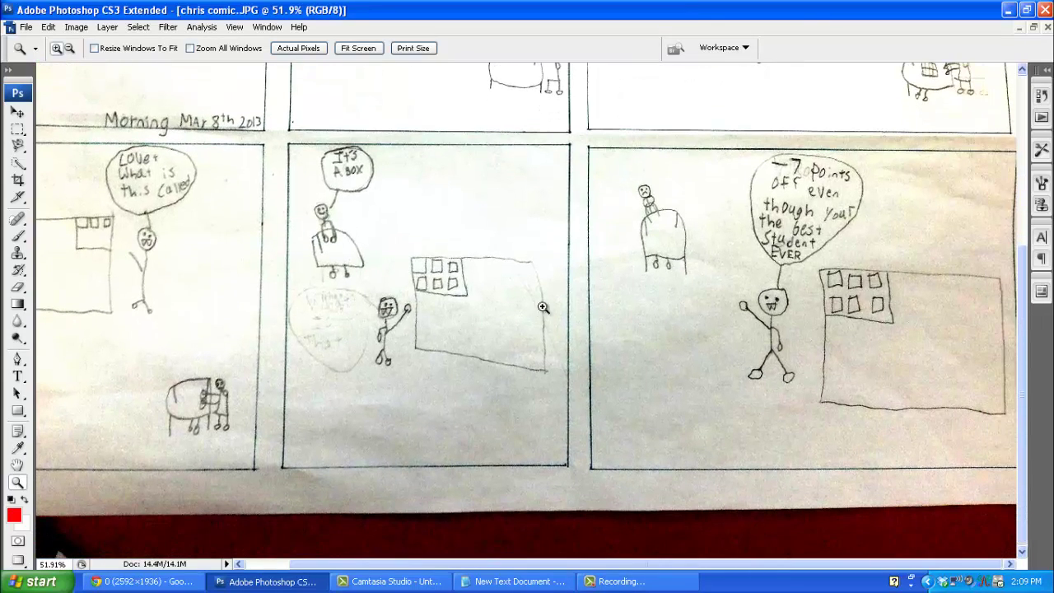
# Zoom into the 'It's A BOX' panel and -7 points bubble, then back out
pyautogui.click(425, 297)
pyautogui.click(352, 266)
pyautogui.scroll(4, 415, 378)
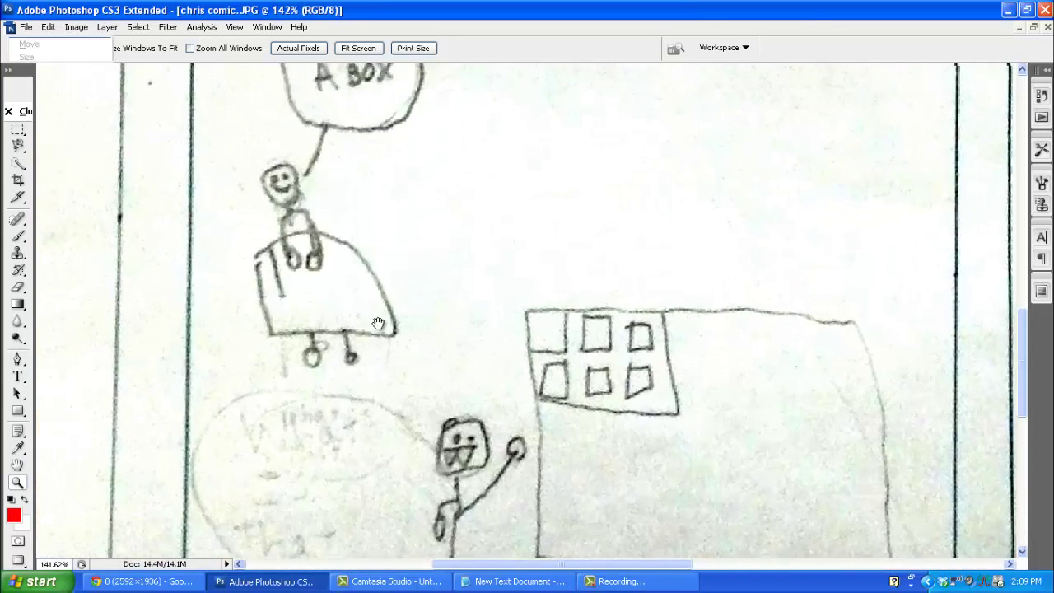
pyautogui.scroll(1, 415, 378)
pyautogui.hscroll(10, 487, 384)
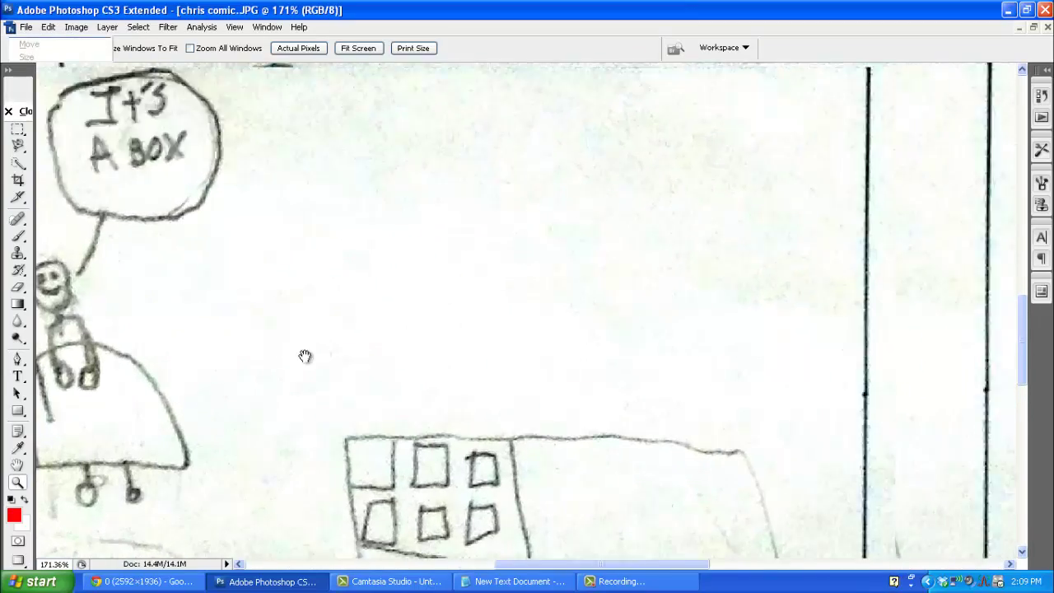
pyautogui.moveTo(520, 296); pyautogui.dragTo(259, 286)
pyautogui.scroll(-3, 416, 276)
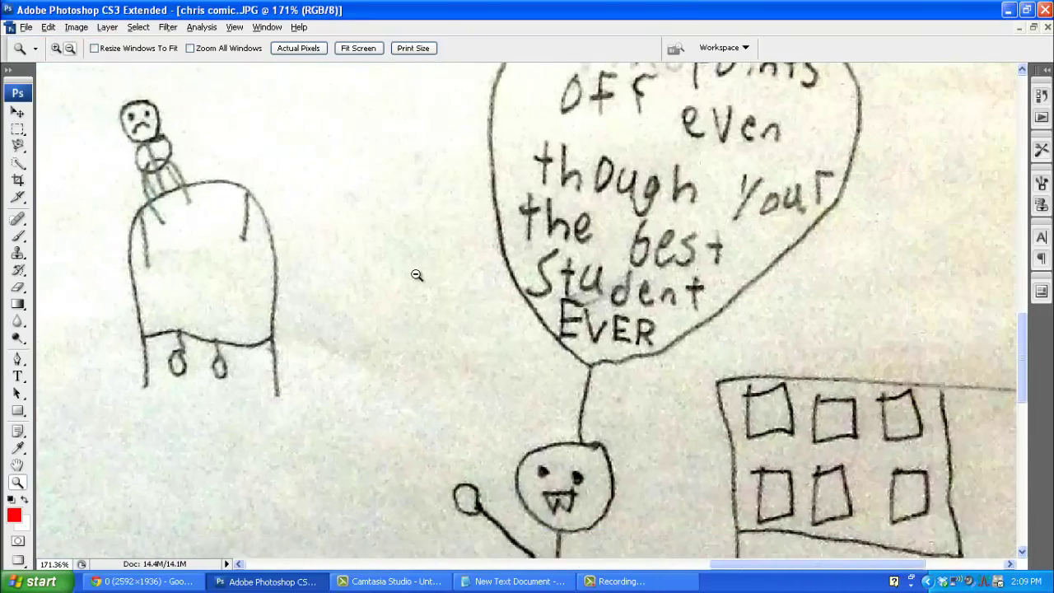
pyautogui.scroll(-2, 471, 312)
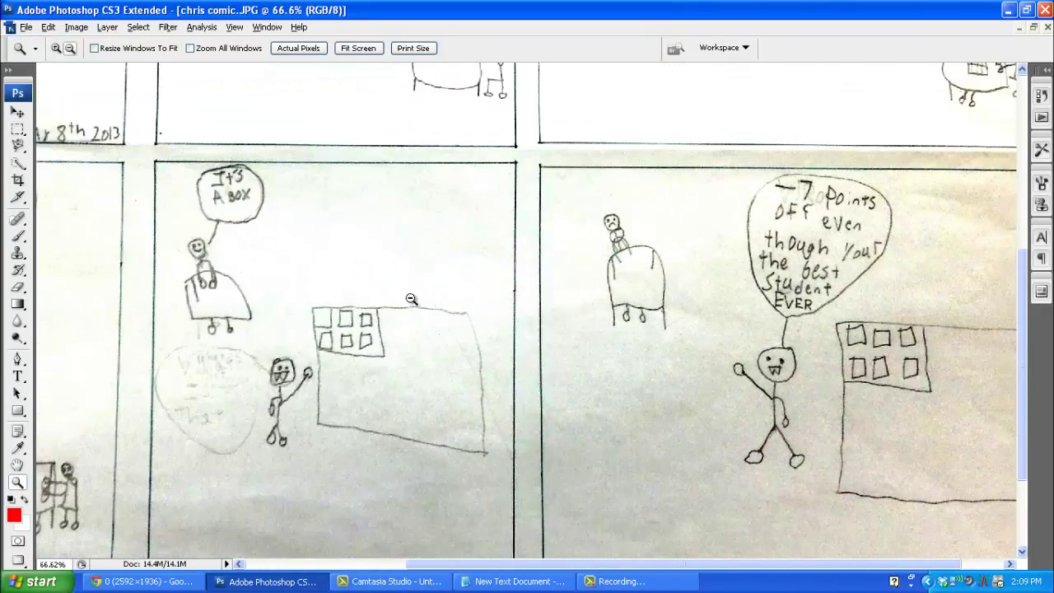
pyautogui.scroll(-1, 392, 291)
pyautogui.scroll(-2, 392, 291)
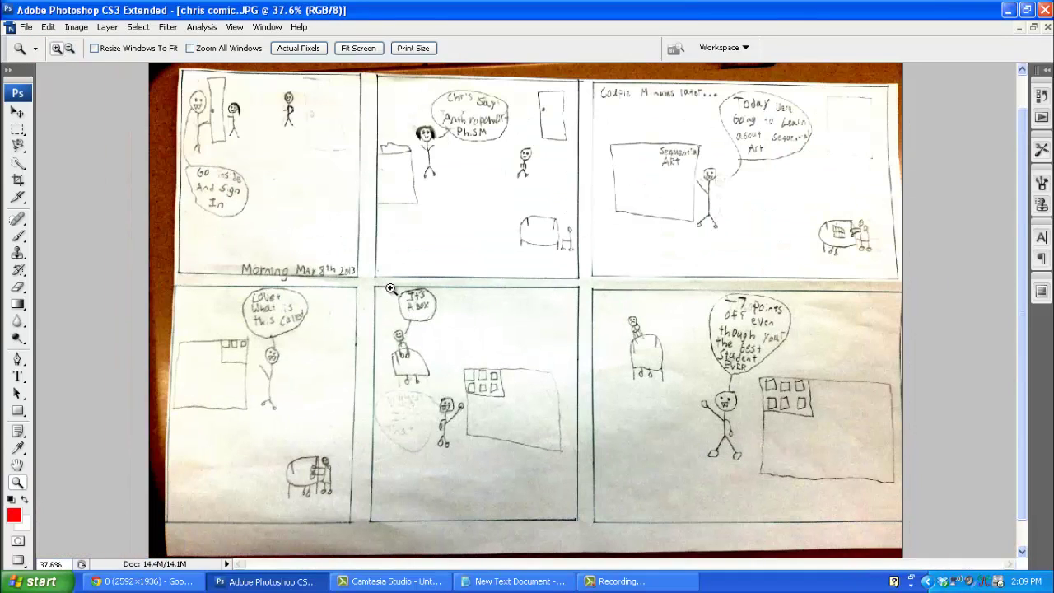